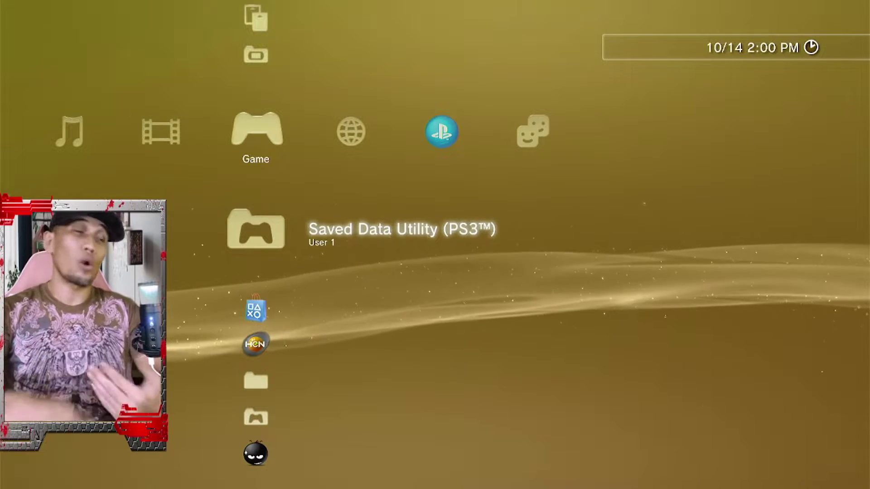
Turn off Confirm Browser Close in the Internet Browser's Tools settings
{"action": "key", "text": "Left"}
{"action": "key", "text": "Left"}
{"action": "key", "text": "Left"}
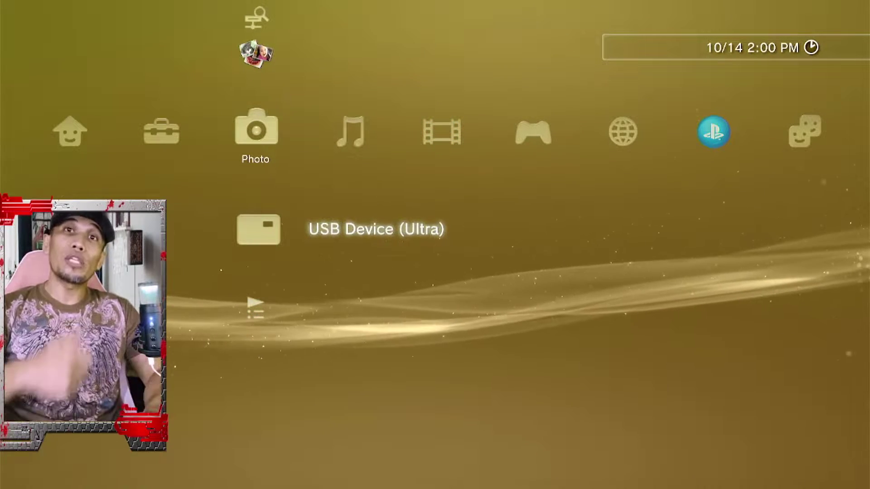
{"action": "key", "text": "Right"}
{"action": "key", "text": "Right"}
{"action": "key", "text": "Right"}
{"action": "key", "text": "Right"}
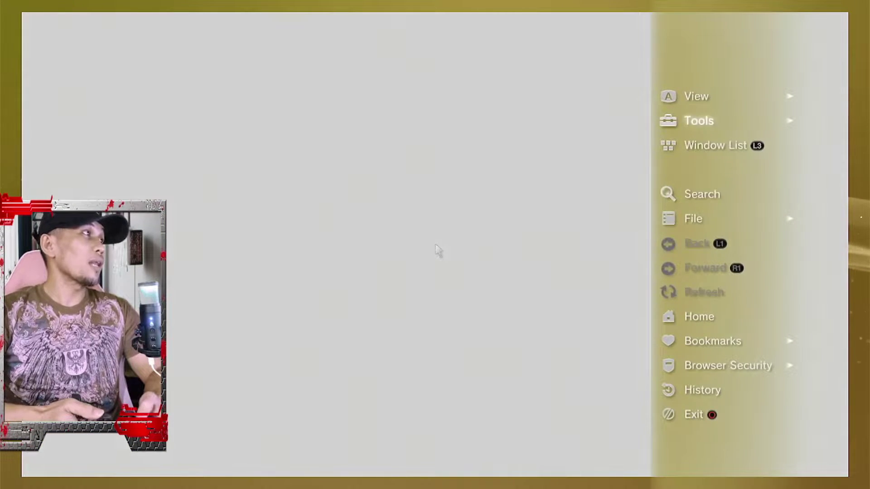
{"action": "key", "text": "Right"}
{"action": "key", "text": "Down"}
{"action": "key", "text": "Down"}
{"action": "key", "text": "Down"}
{"action": "key", "text": "Down"}
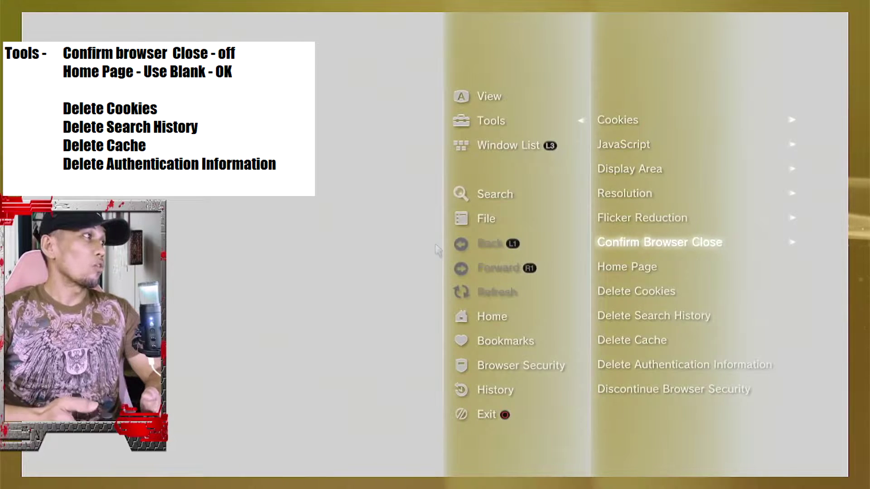
{"action": "key", "text": "Right"}
{"action": "key", "text": "Return"}
{"action": "key", "text": "Escape"}
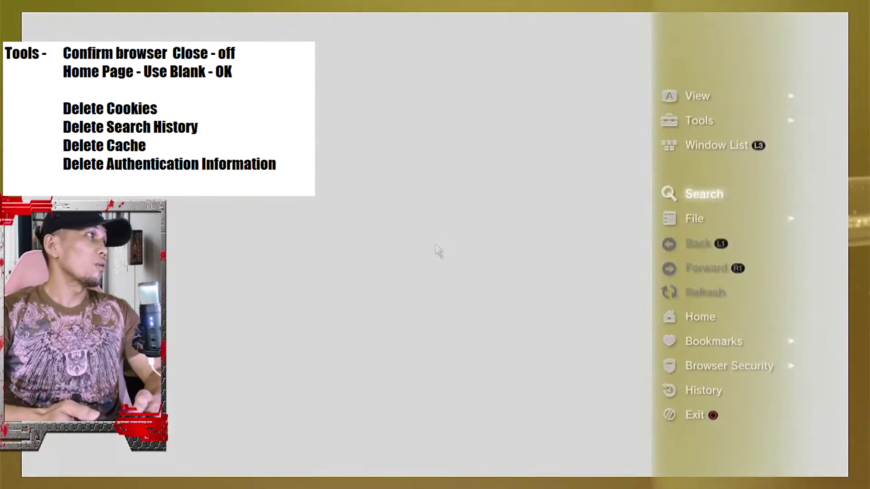
Set the browser home page to Use Blank Page and confirm
{"action": "key", "text": "Up"}
{"action": "key", "text": "Up"}
{"action": "key", "text": "Right"}
{"action": "key", "text": "Down"}
{"action": "key", "text": "Down"}
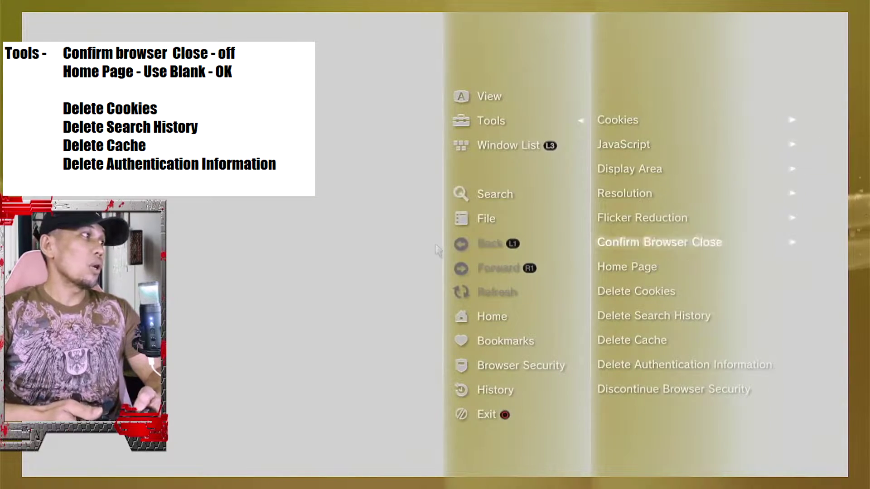
{"action": "key", "text": "Down"}
{"action": "key", "text": "Return"}
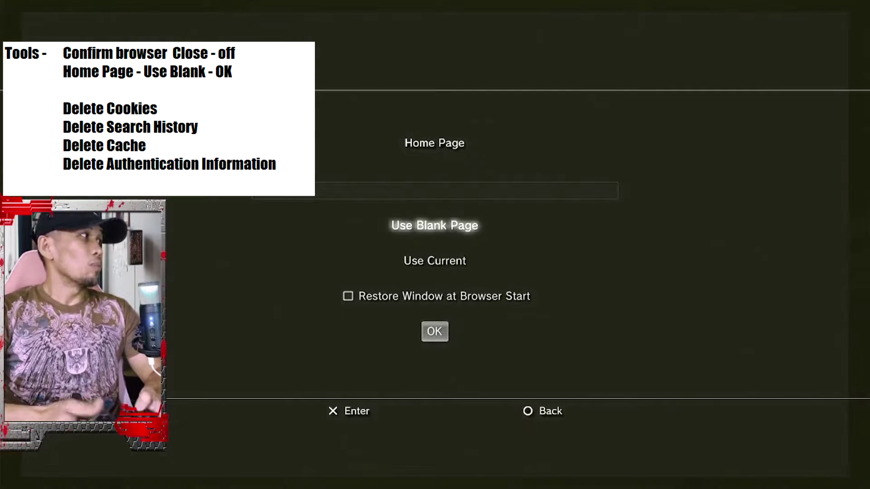
{"action": "key", "text": "Return"}
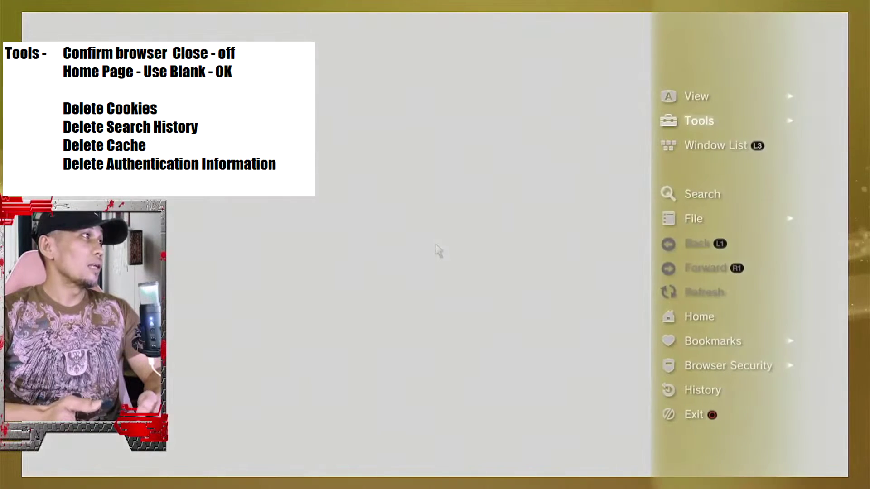
Delete the browser's cookies
{"action": "key", "text": "Up"}
{"action": "key", "text": "Right"}
{"action": "key", "text": "Down"}
{"action": "key", "text": "Down"}
{"action": "key", "text": "Down"}
{"action": "key", "text": "Down"}
{"action": "key", "text": "Down"}
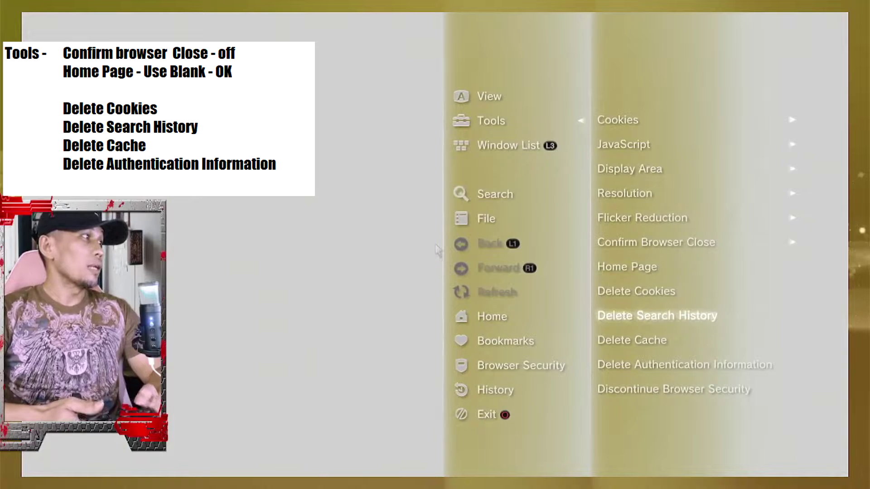
{"action": "key", "text": "Return"}
{"action": "key", "text": "Left"}
{"action": "key", "text": "Return"}
{"action": "key", "text": "Escape"}
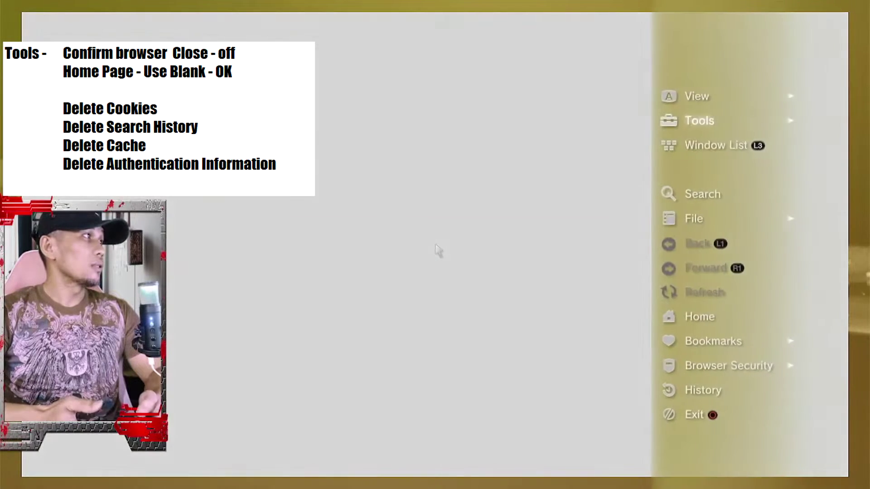
{"action": "key", "text": "Right"}
{"action": "key", "text": "Down"}
Delete the search history and cache, then begin deleting authentication information
{"action": "key", "text": "Down"}
{"action": "key", "text": "Down"}
{"action": "key", "text": "Down"}
{"action": "key", "text": "Down"}
{"action": "key", "text": "Down"}
{"action": "key", "text": "Down"}
{"action": "key", "text": "Return"}
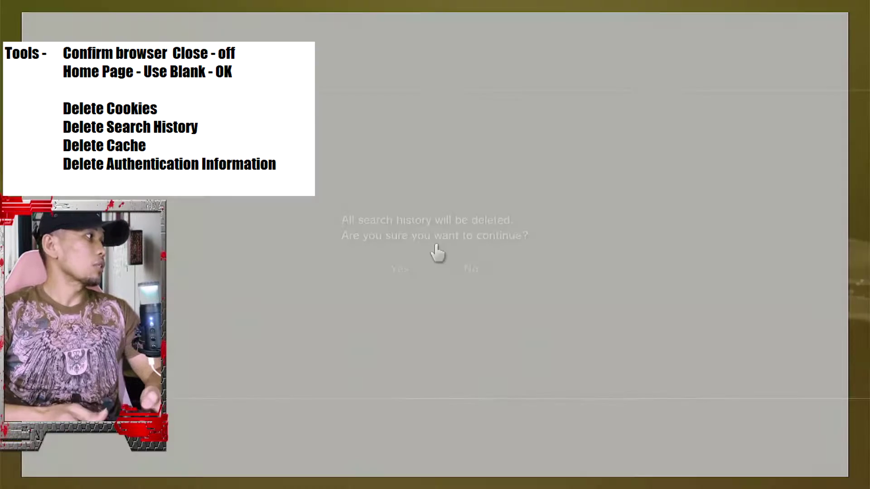
{"action": "key", "text": "Left"}
{"action": "key", "text": "Return"}
{"action": "key", "text": "Up"}
{"action": "key", "text": "Up"}
{"action": "key", "text": "Right"}
{"action": "key", "text": "Down"}
{"action": "key", "text": "Down"}
{"action": "key", "text": "Down"}
{"action": "key", "text": "Down"}
{"action": "key", "text": "Down"}
{"action": "key", "text": "Down"}
{"action": "key", "text": "Down"}
{"action": "key", "text": "Down"}
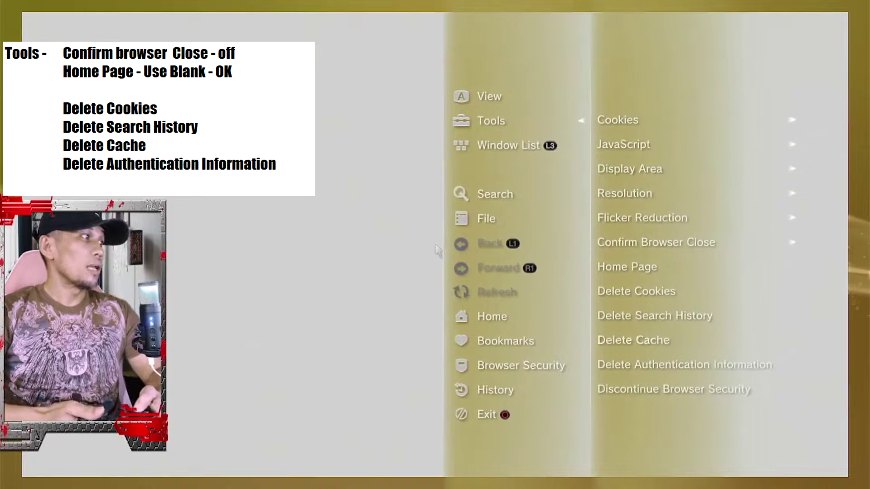
{"action": "key", "text": "Return"}
{"action": "key", "text": "Return"}
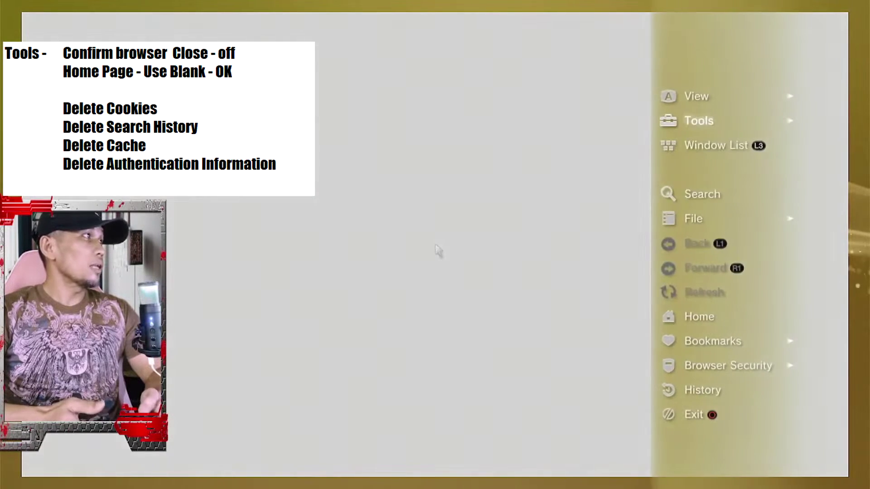
{"action": "key", "text": "Down"}
{"action": "key", "text": "Down"}
{"action": "key", "text": "Down"}
{"action": "key", "text": "Down"}
{"action": "key", "text": "Down"}
{"action": "key", "text": "Down"}
{"action": "key", "text": "Down"}
{"action": "key", "text": "Down"}
{"action": "key", "text": "Down"}
{"action": "key", "text": "Return"}
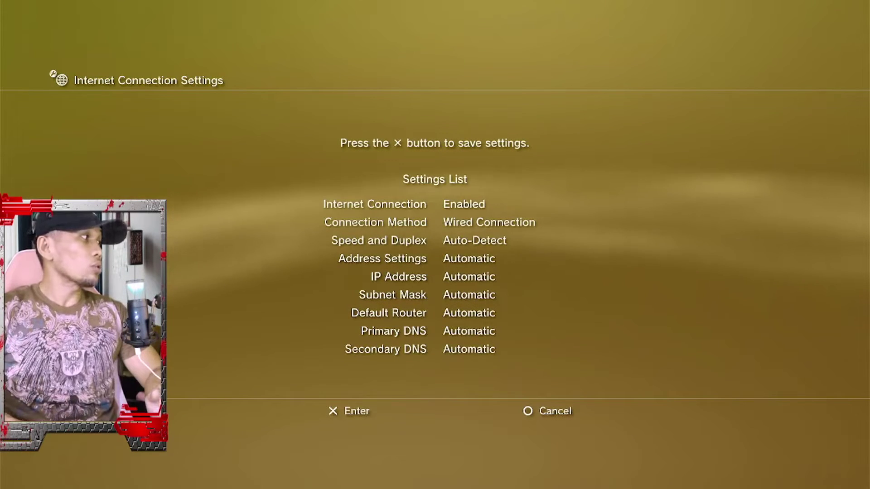
Save the wired, automatic connection settings, run Test Connection, and close the passing results
{"action": "key", "text": "Return"}
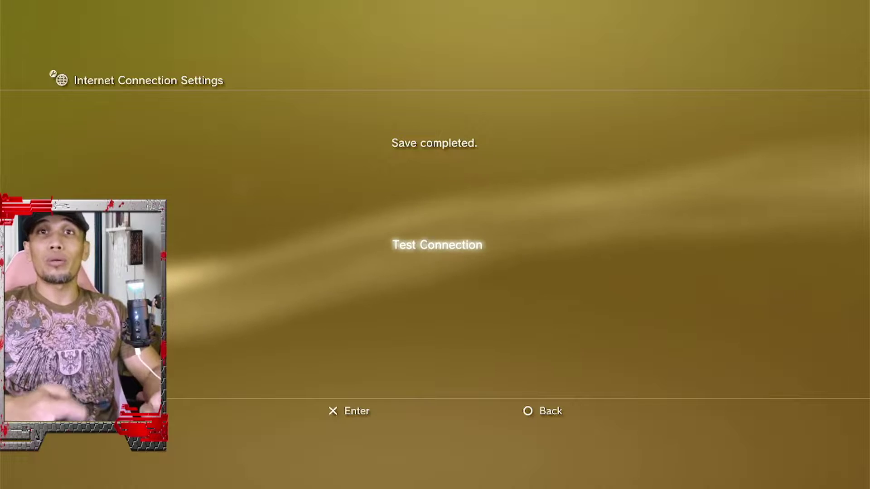
{"action": "key", "text": "Return"}
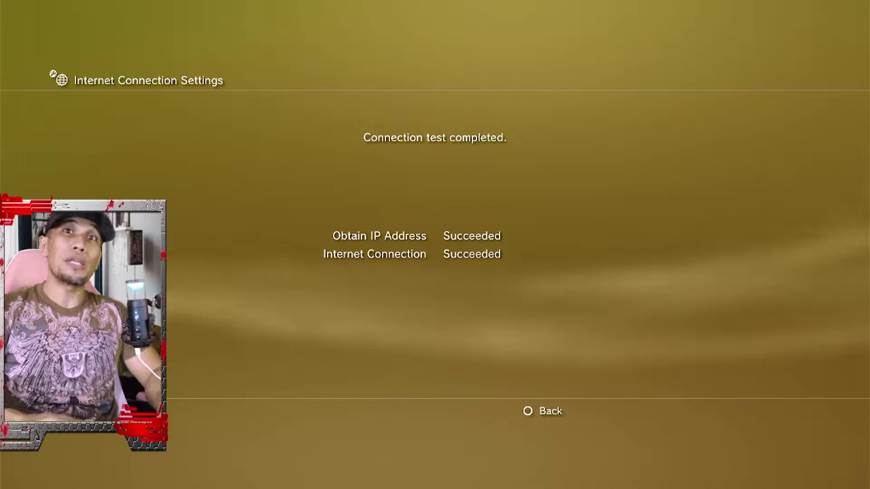
{"action": "key", "text": "Escape"}
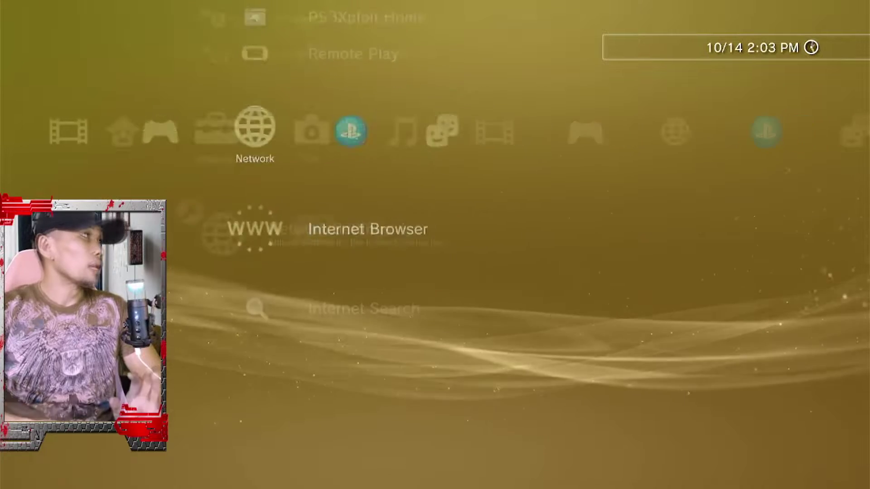
Load pspx.ru/forum/bgtoolset in the Internet Browser
{"action": "key", "text": "Return"}
{"action": "key", "text": "Return"}
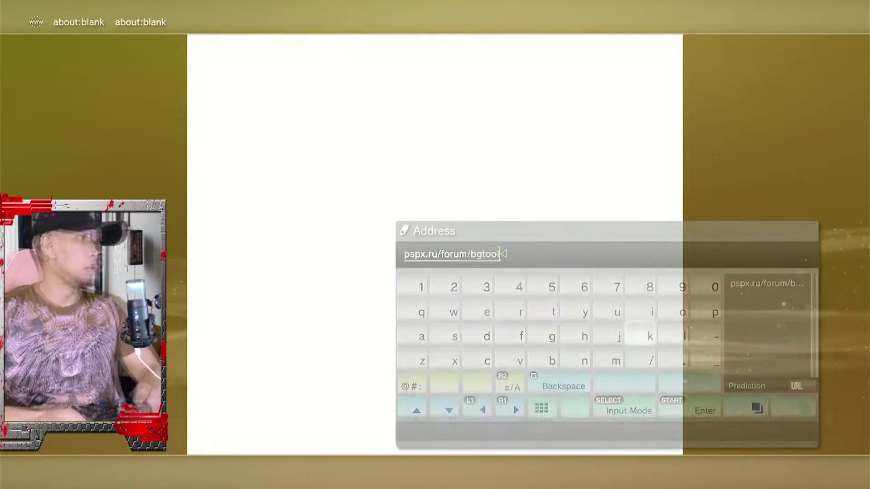
{"action": "key", "text": "Left"}
{"action": "key", "text": "Left"}
{"action": "key", "text": "Left"}
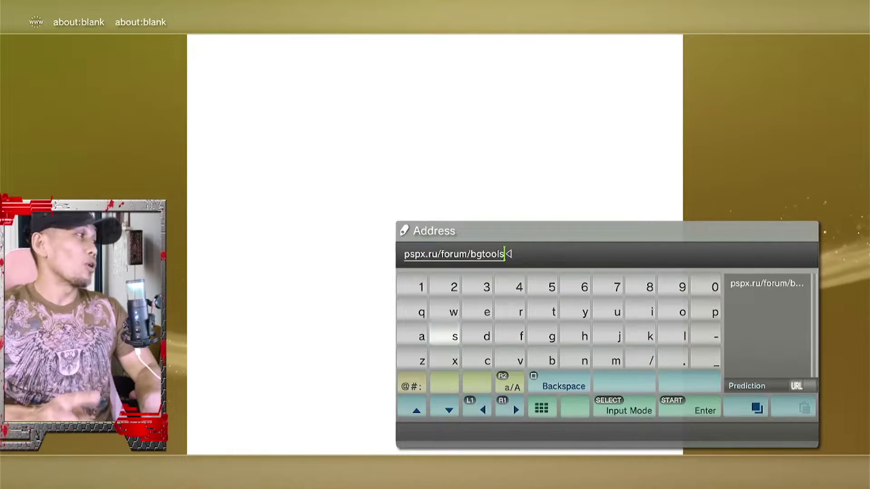
{"action": "type", "text": "et"}
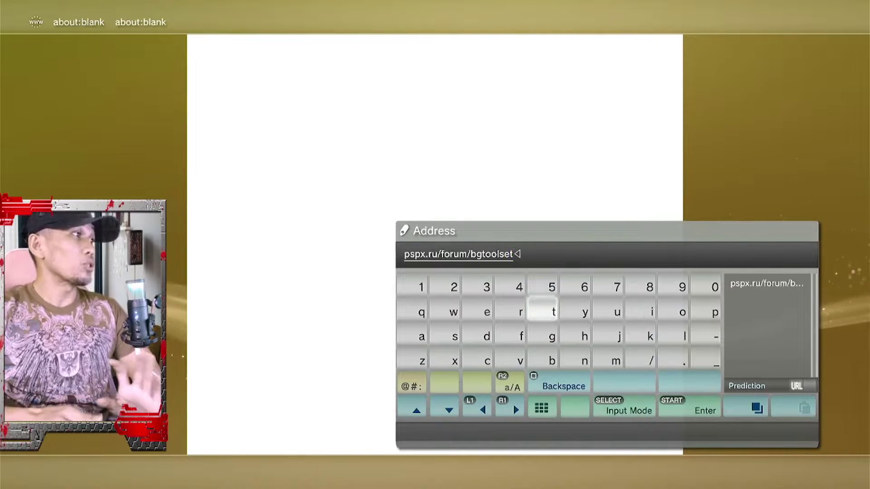
{"action": "key", "text": "Return"}
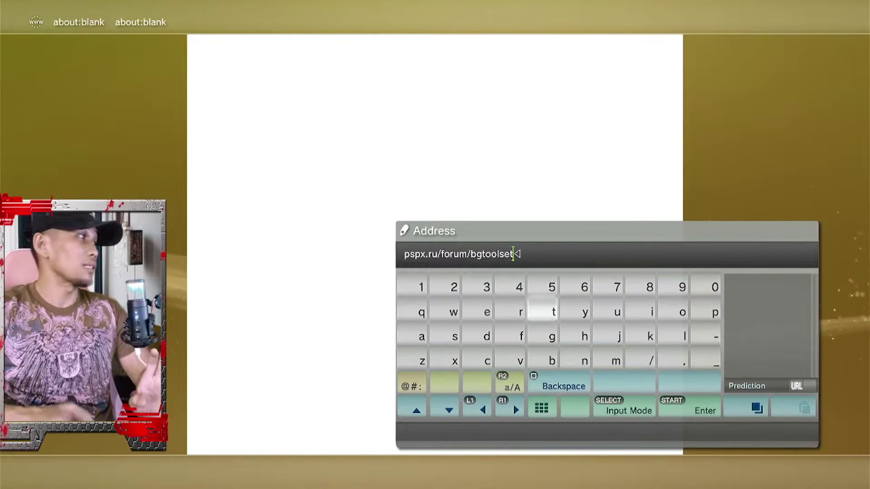
{"action": "key", "text": "Return"}
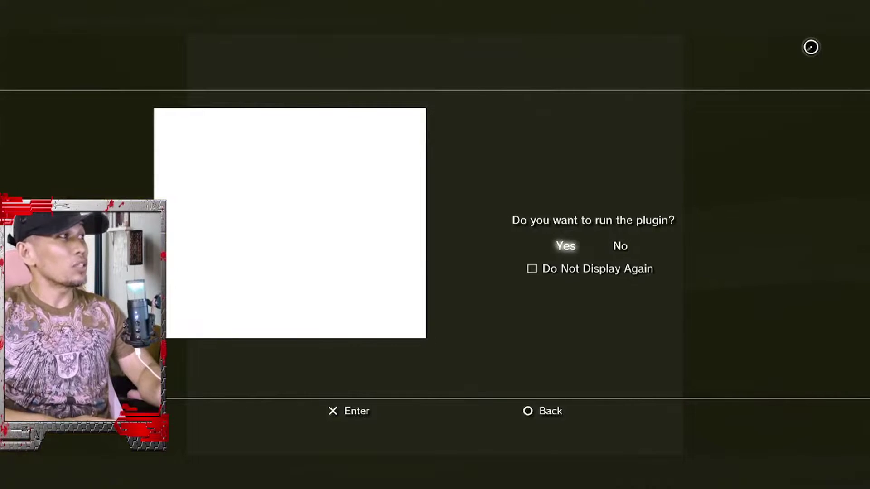
Allow the plugin to run, expand Основная информация, and go to the flash-memory manager
{"action": "key", "text": "Return"}
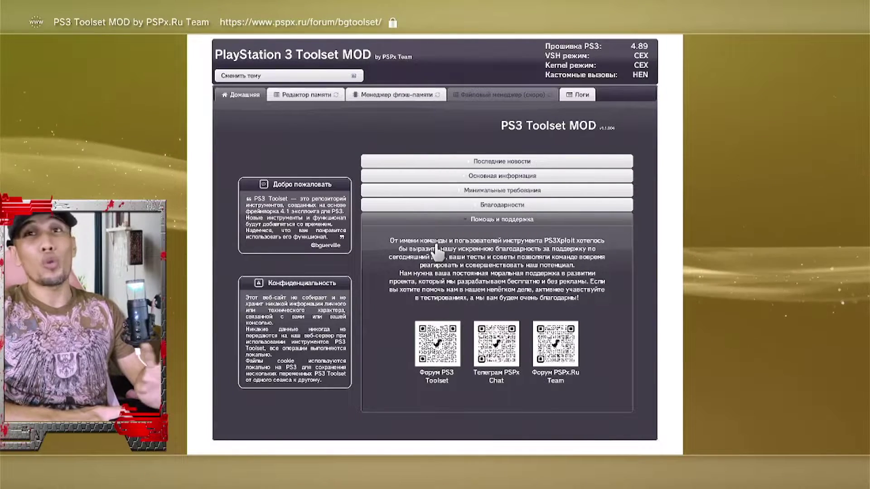
{"action": "left_click", "coordinate": [431, 176]}
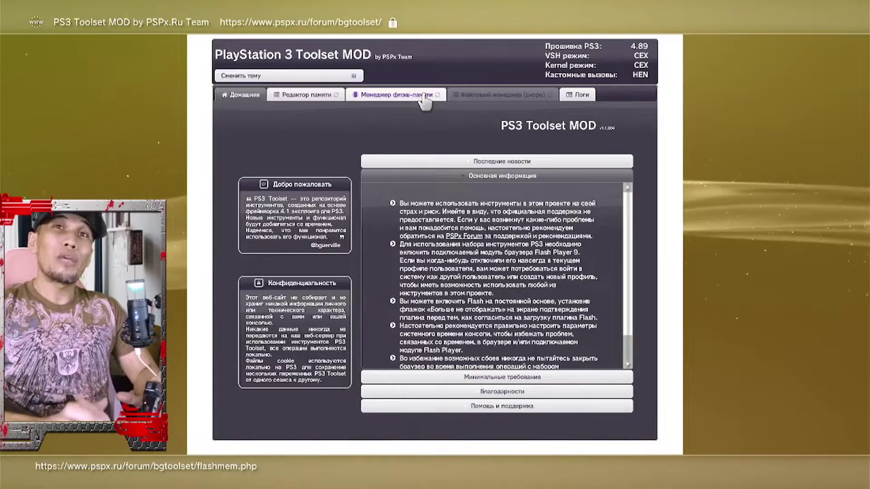
{"action": "left_click", "coordinate": [400, 96]}
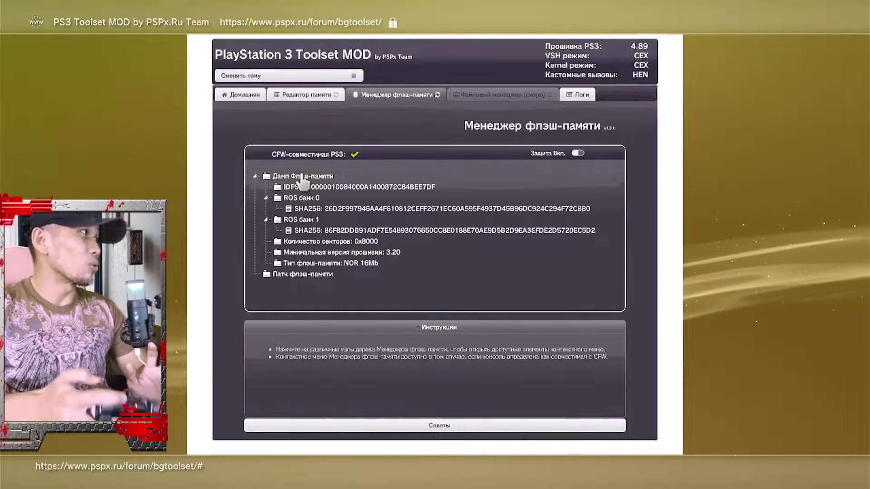
Choose Сохранить дамп флэш-памяти from the Дамп Флэш-памяти entry
{"action": "left_click", "coordinate": [267, 178]}
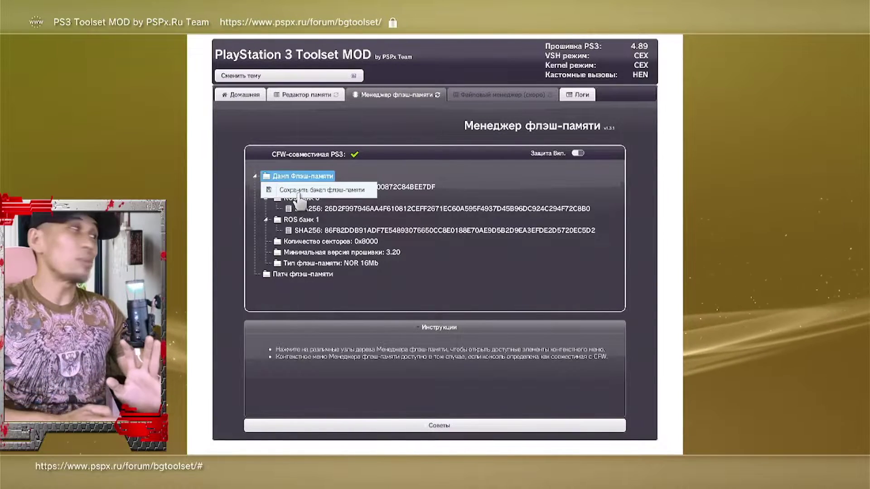
{"action": "left_click", "coordinate": [299, 193]}
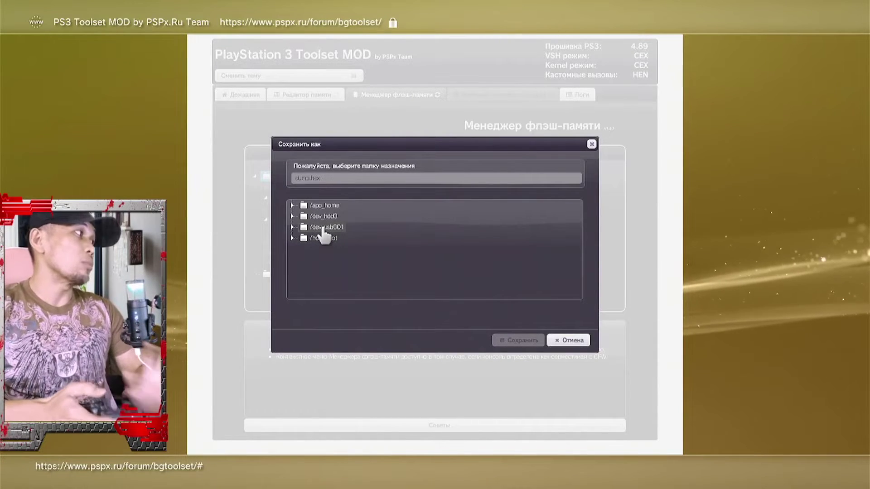
Save dump.hex to /dev_usb001
{"action": "left_click", "coordinate": [324, 227]}
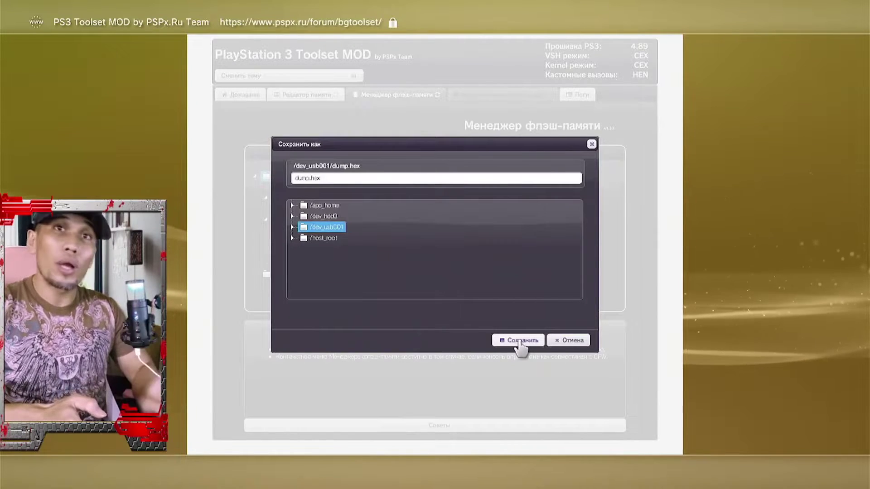
{"action": "left_click", "coordinate": [521, 344]}
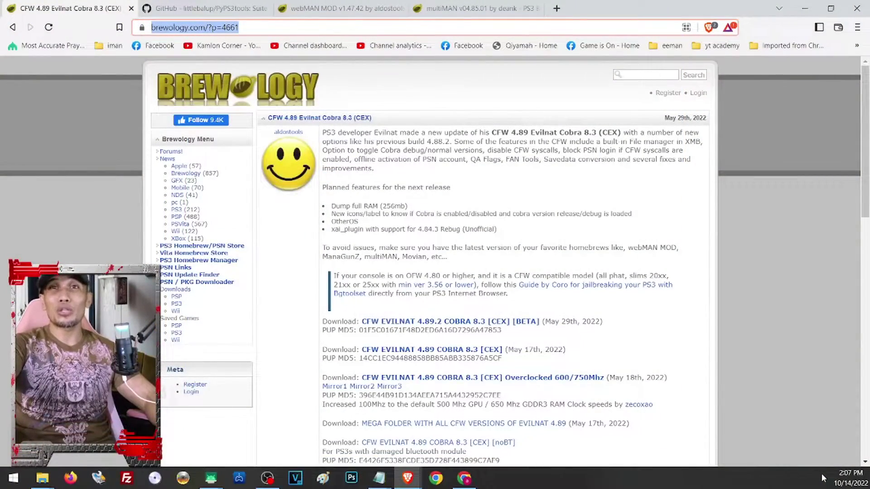
Start downloading CFW 4.89.2 Cobra 8.3 and the PyPS3tools repository ZIP
{"action": "left_click", "coordinate": [435, 323]}
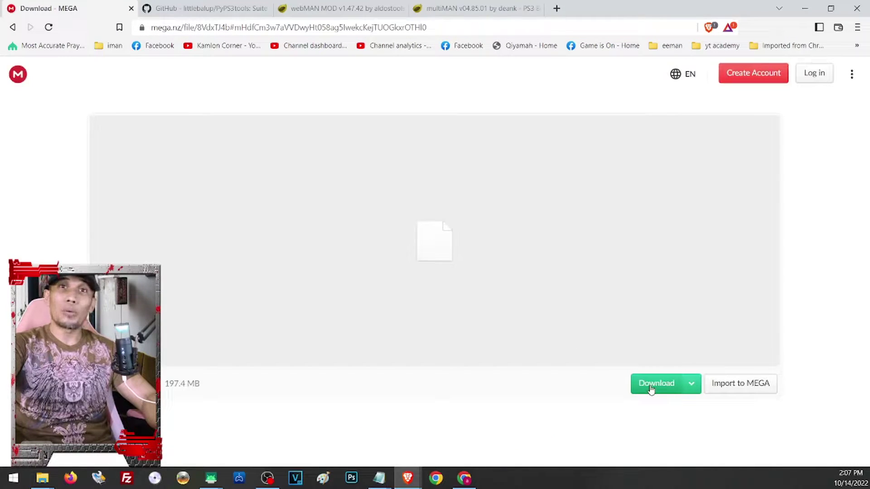
{"action": "left_click", "coordinate": [651, 388]}
{"action": "left_click", "coordinate": [217, 8]}
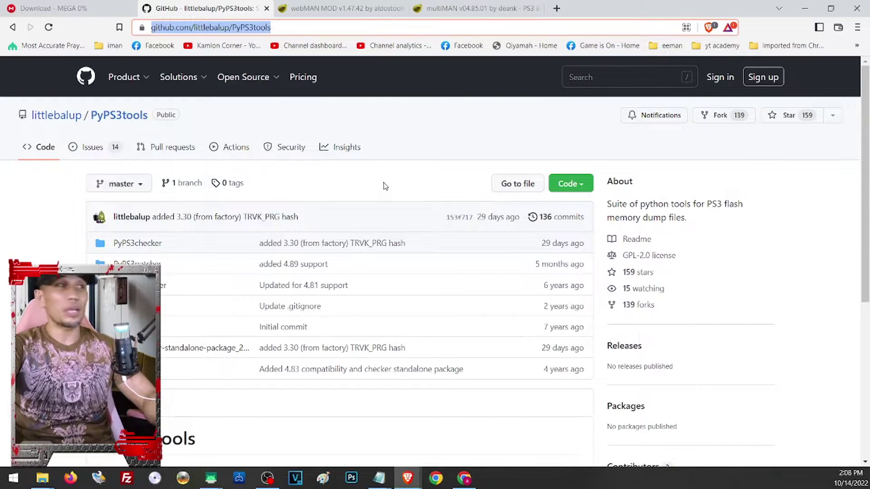
{"action": "left_click", "coordinate": [571, 189]}
{"action": "left_click", "coordinate": [569, 189]}
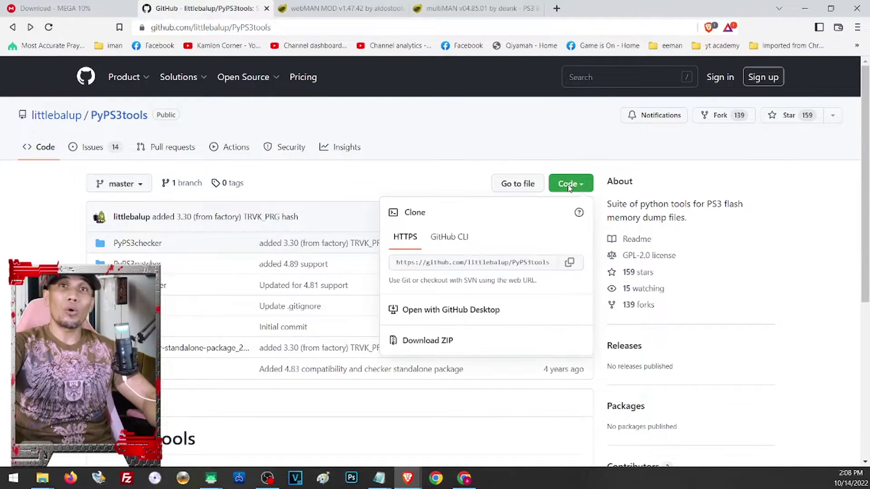
{"action": "left_click", "coordinate": [427, 348]}
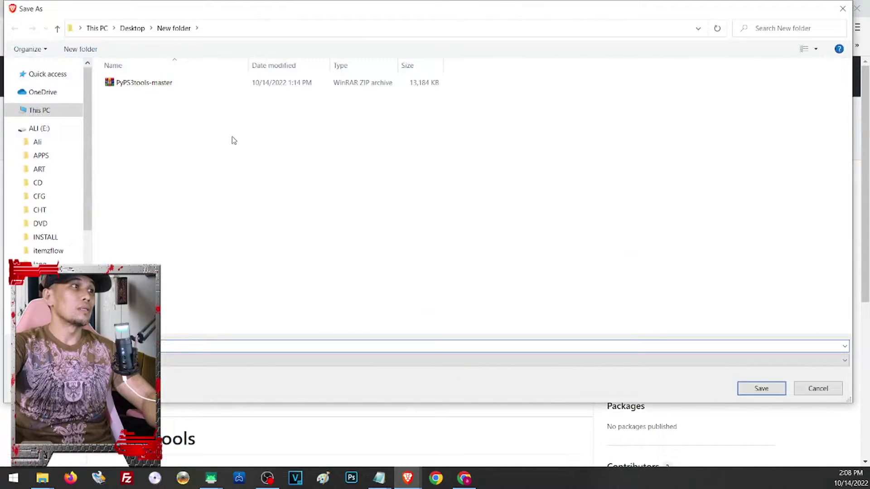
Cancel the ZIP save and download the multiMAN BASE package from Brewology
{"action": "left_click", "coordinate": [818, 388]}
{"action": "left_click", "coordinate": [486, 6]}
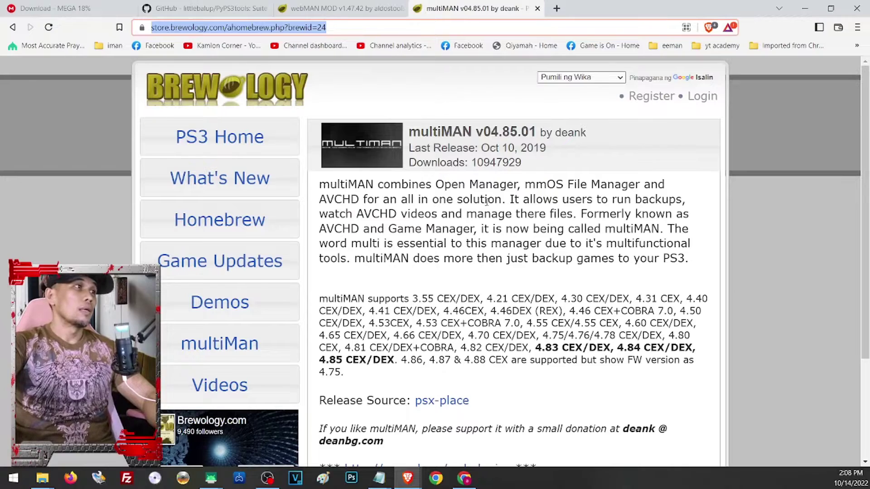
{"action": "scroll", "coordinate": [488, 202], "scroll_direction": "down", "scroll_amount": 3}
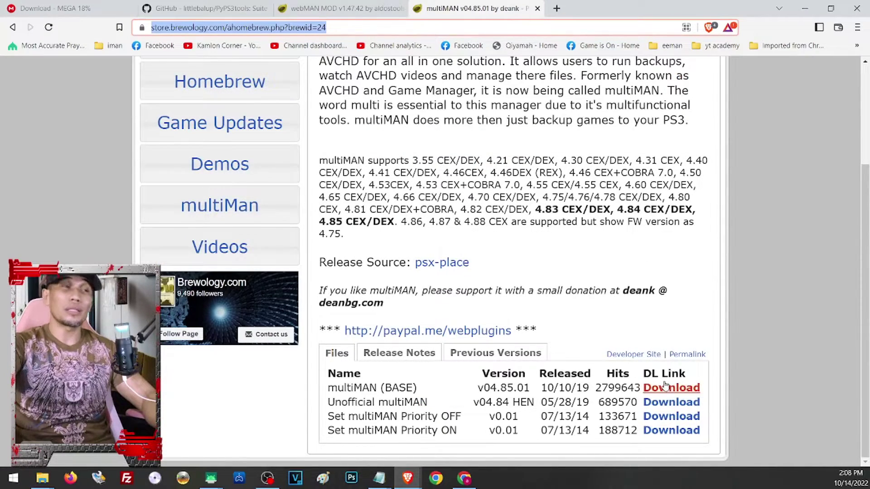
{"action": "left_click", "coordinate": [661, 388]}
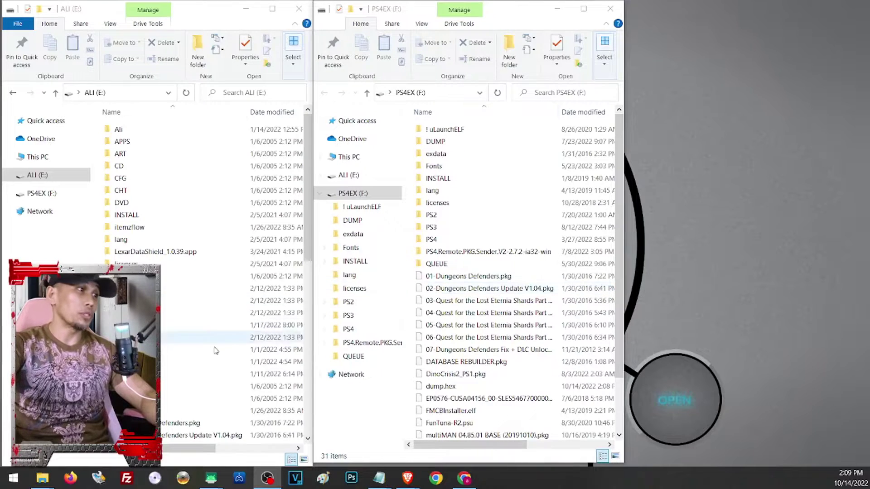
Extract PyPS3tools-master.zip into the New folder
{"action": "key", "text": "alt+Tab"}
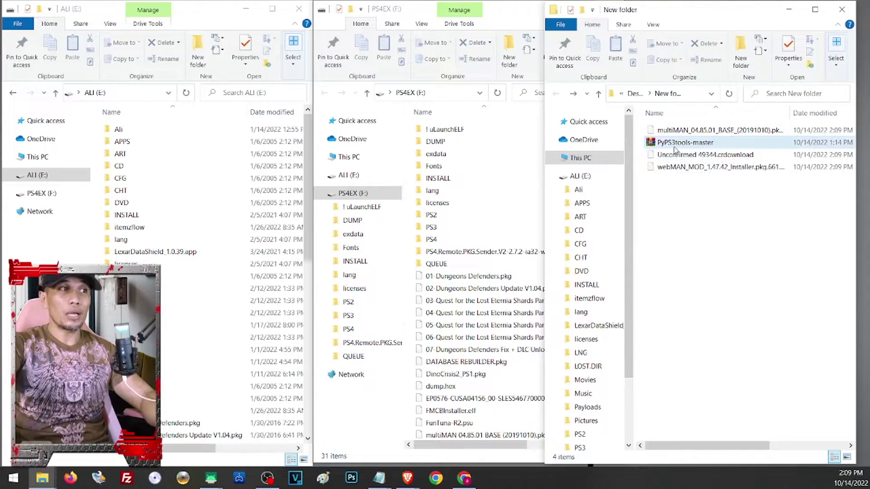
{"action": "right_click", "coordinate": [673, 145]}
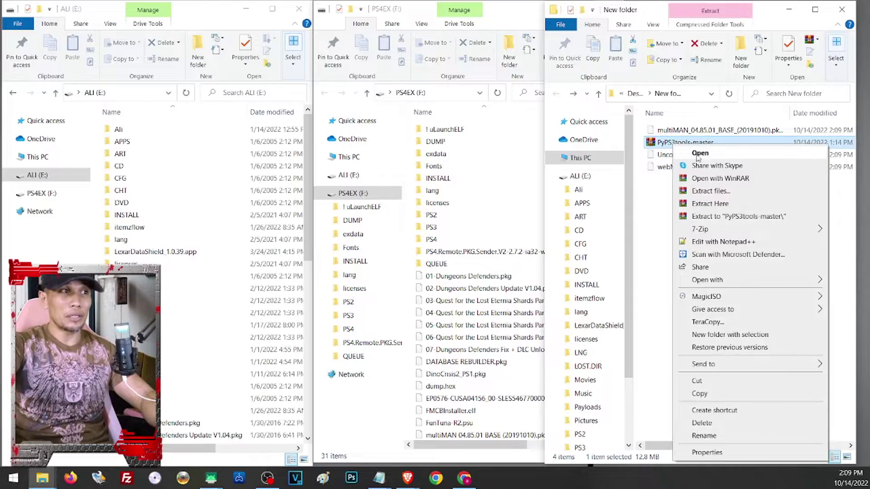
{"action": "left_click", "coordinate": [714, 204]}
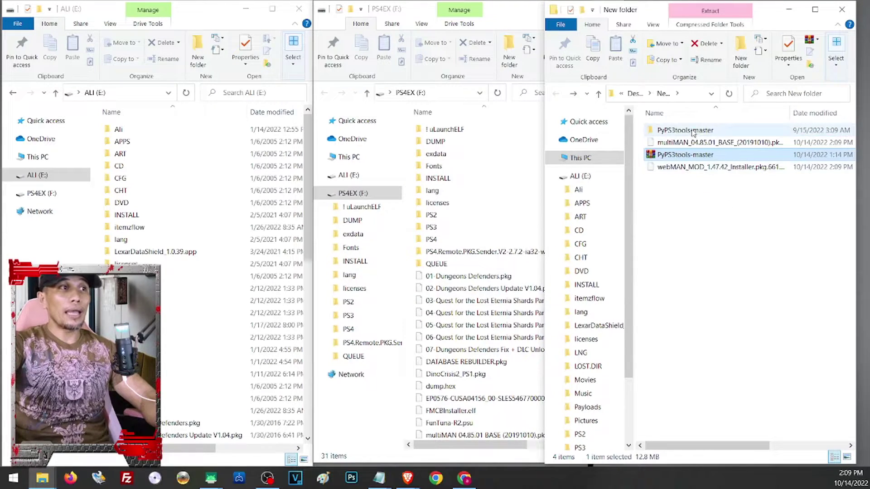
Extract the PyPS3checker standalone package inside PyPS3tools-master
{"action": "double_click", "coordinate": [692, 131]}
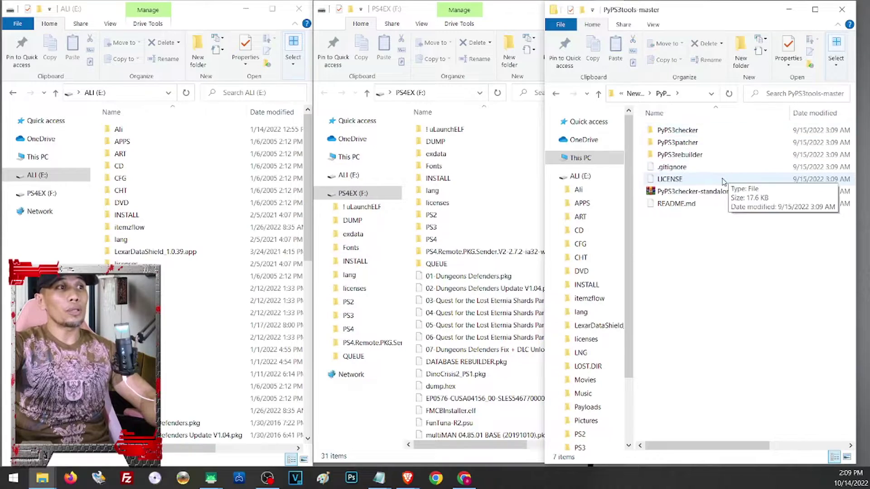
{"action": "mouse_move", "coordinate": [689, 196]}
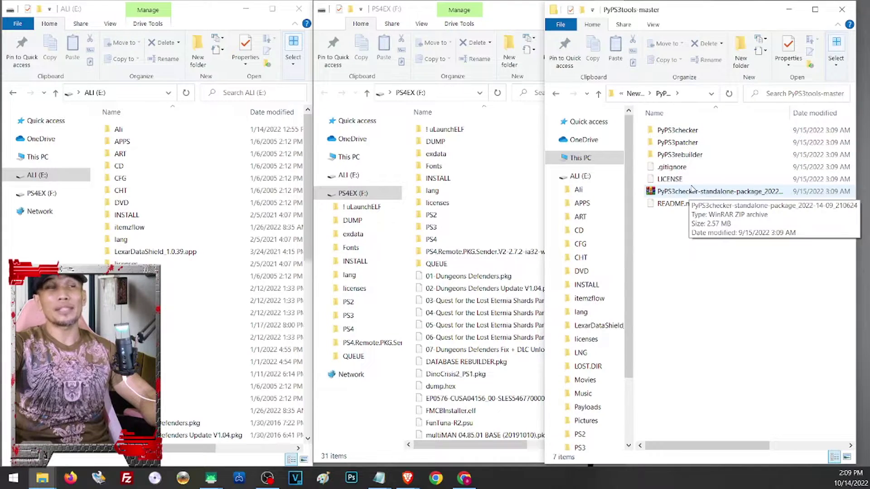
{"action": "right_click", "coordinate": [679, 194]}
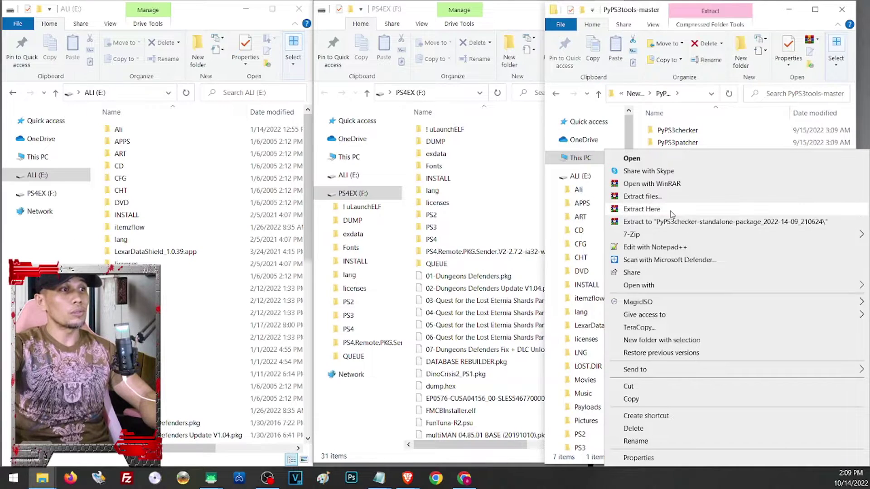
{"action": "left_click", "coordinate": [682, 209]}
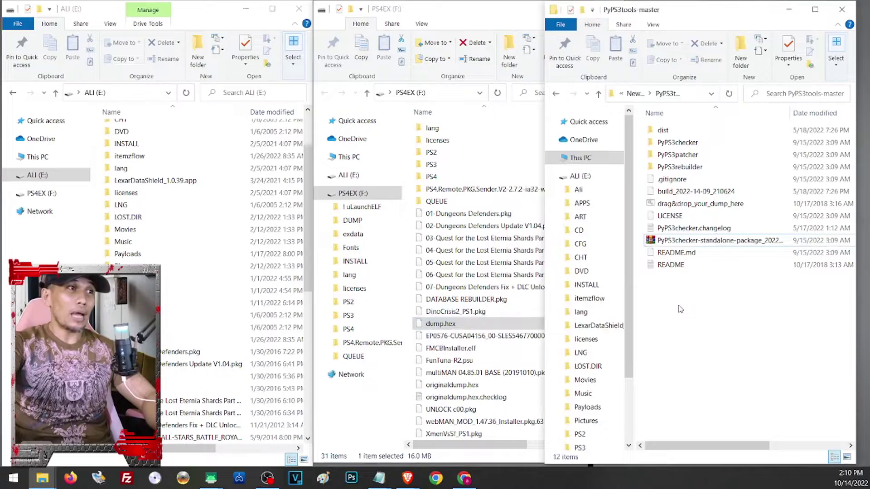
Create a new folder named 'Original Dump' in PyPS3tools-master
{"action": "right_click", "coordinate": [678, 312]}
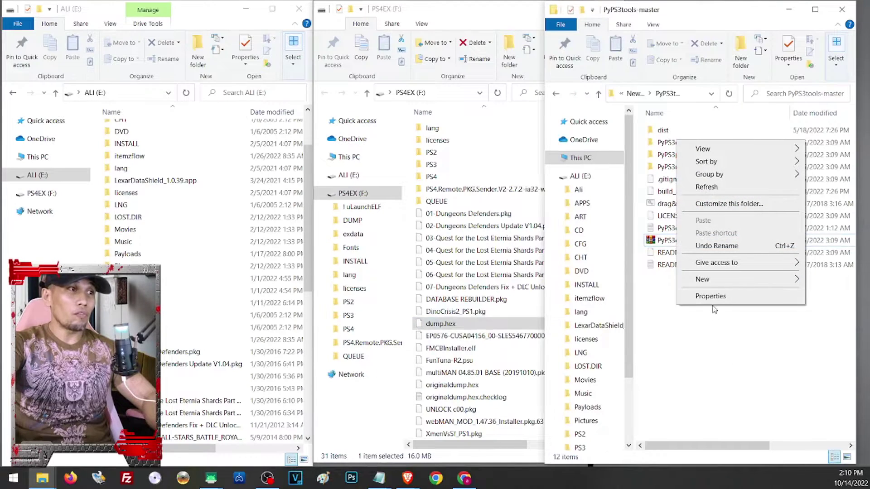
{"action": "mouse_move", "coordinate": [702, 280]}
{"action": "left_click", "coordinate": [619, 282]}
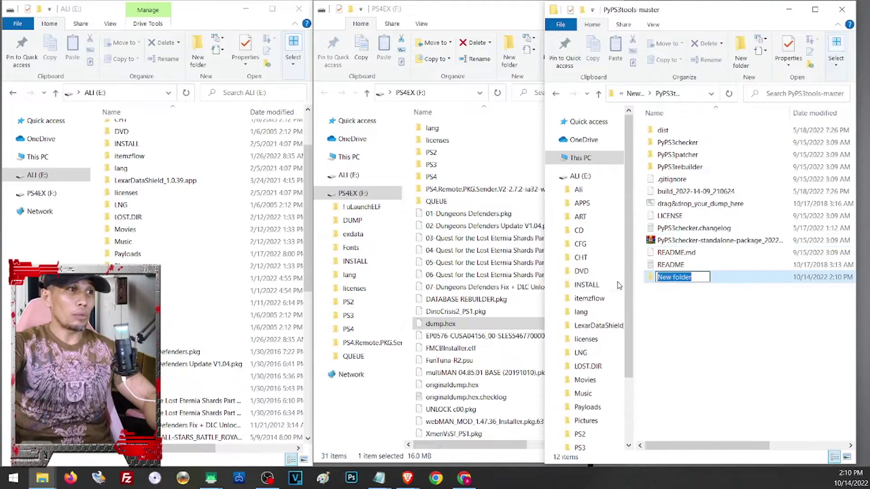
{"action": "type", "text": "Ori"}
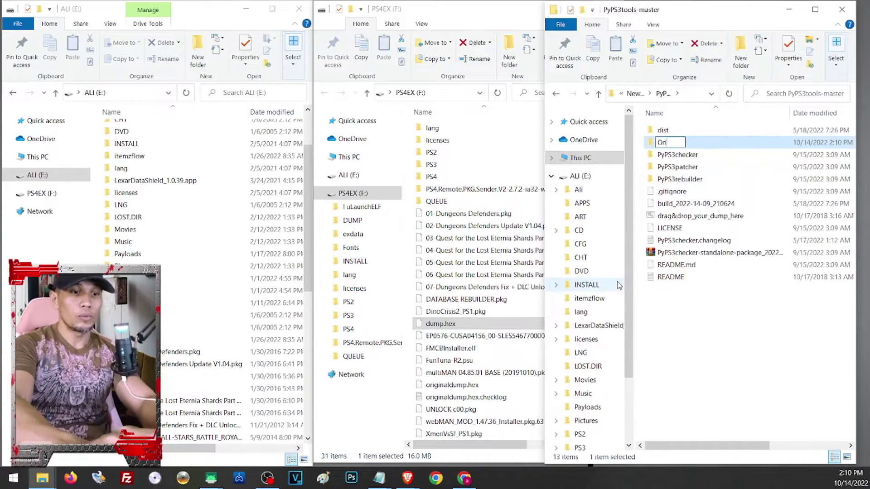
{"action": "type", "text": "ginal Dump"}
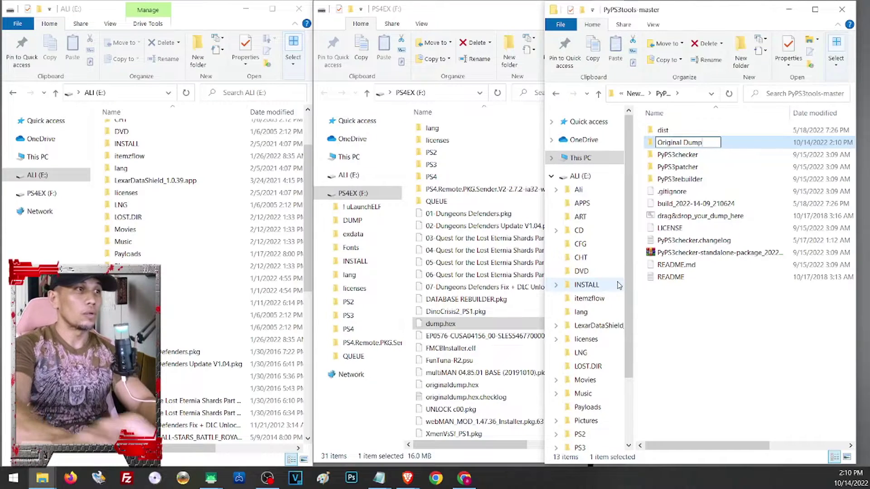
{"action": "key", "text": "Return"}
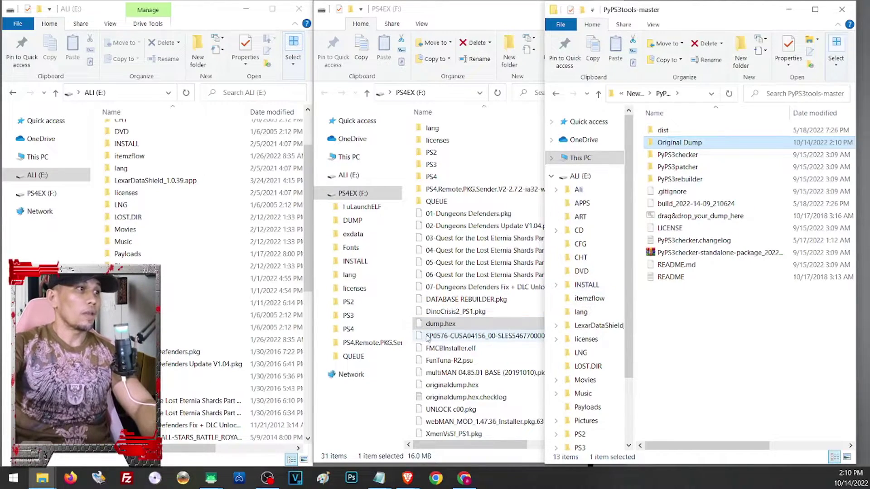
Copy dump.hex from the PS4EX drive into Original Dump, then return to PyPS3tools-master
{"action": "left_click", "coordinate": [442, 325]}
{"action": "key", "text": "ctrl+c"}
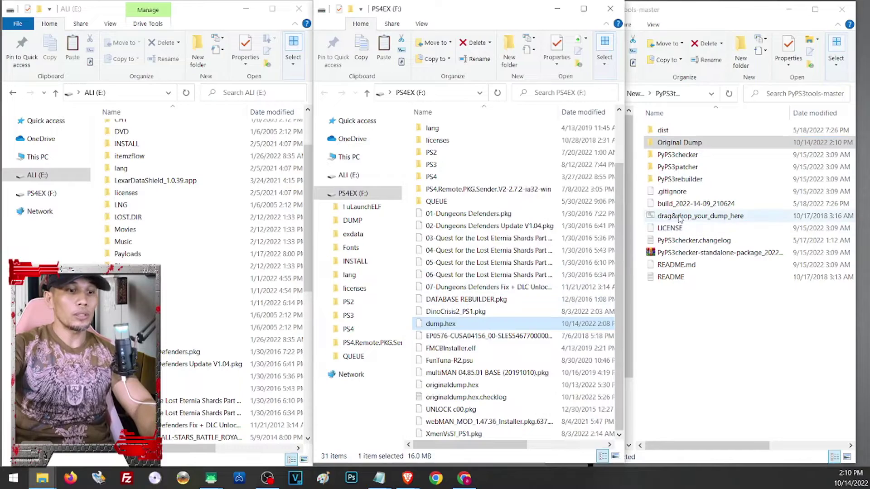
{"action": "left_click", "coordinate": [689, 143]}
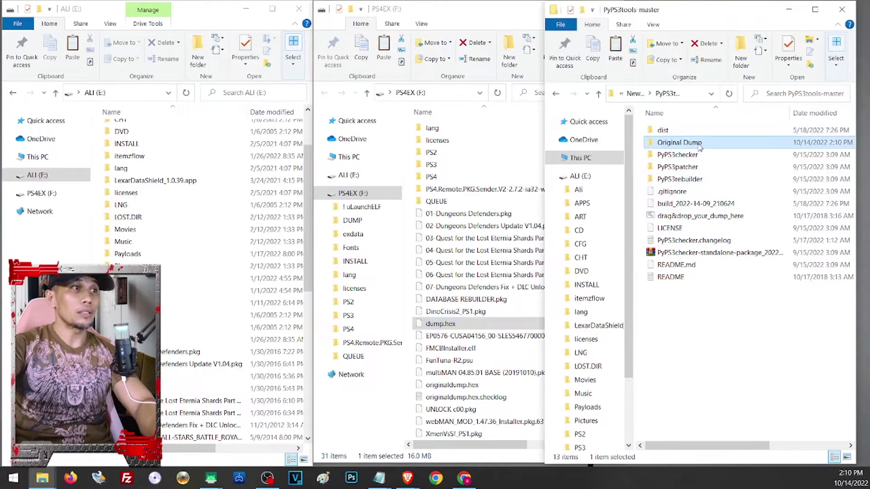
{"action": "double_click", "coordinate": [680, 143]}
{"action": "right_click", "coordinate": [684, 200]}
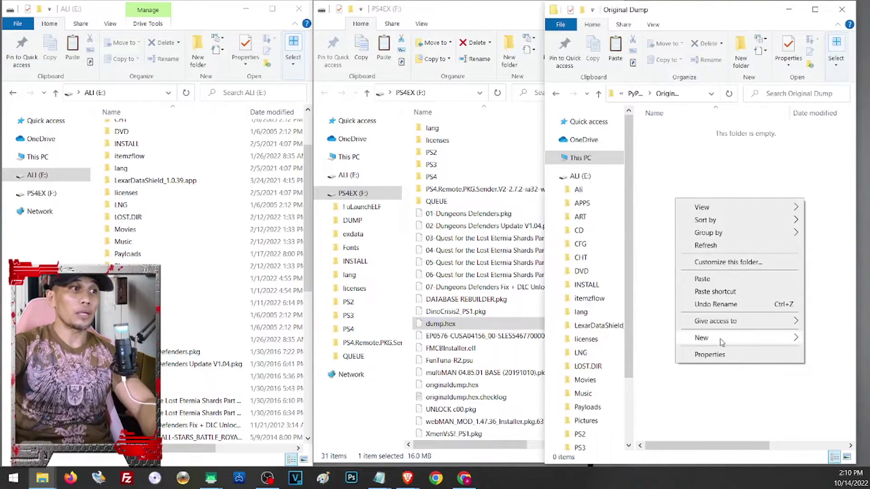
{"action": "left_click", "coordinate": [703, 279]}
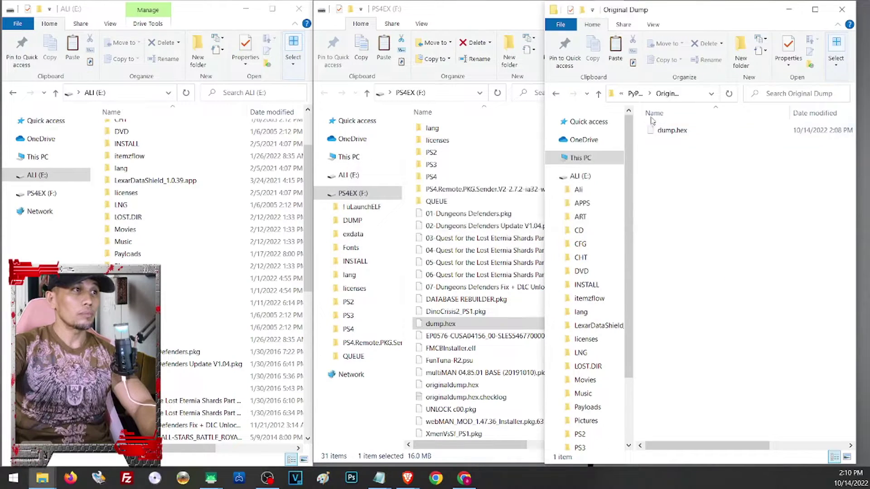
{"action": "left_click", "coordinate": [553, 94]}
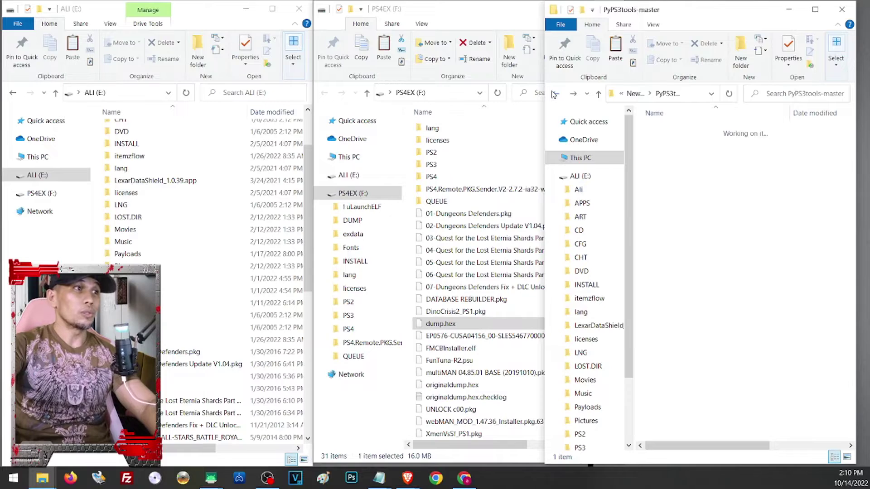
{"action": "left_click", "coordinate": [441, 325]}
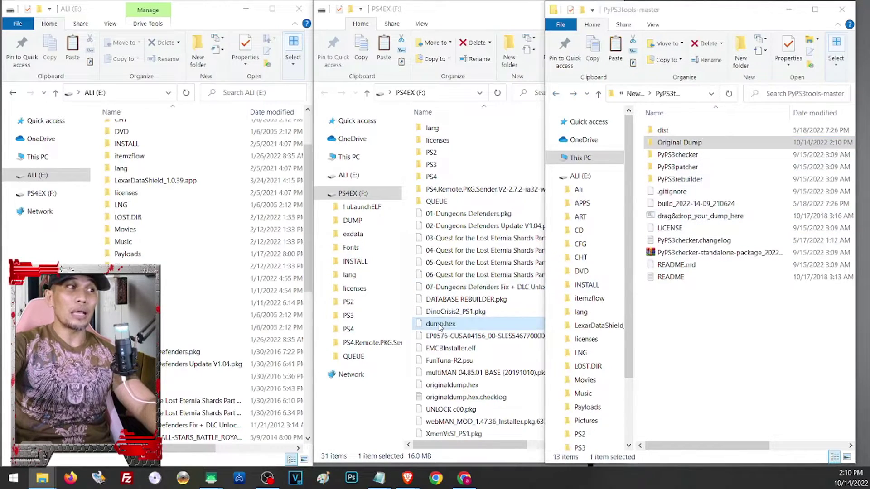
Check dump.hex via drag&drop_your_dump_here, review the 155 passed checks, and answer N
{"action": "left_click_drag", "start_coordinate": [440, 326], "coordinate": [710, 218]}
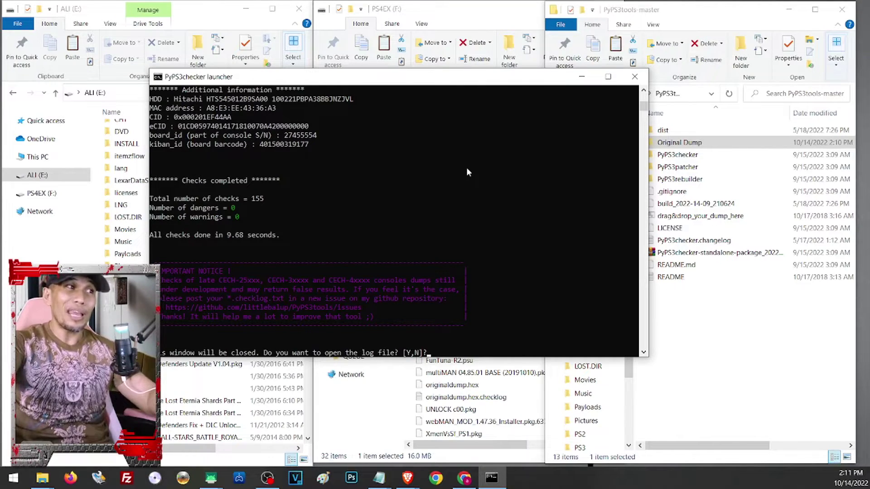
{"action": "scroll", "coordinate": [548, 155], "scroll_direction": "up", "scroll_amount": 10}
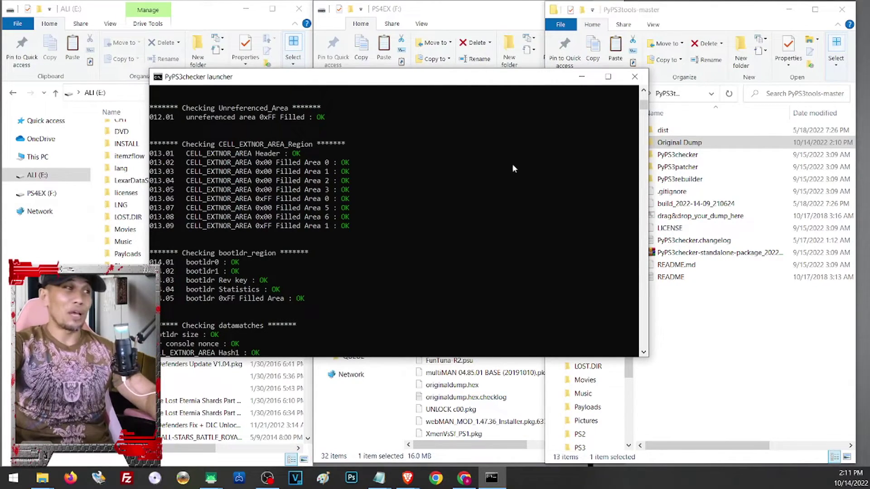
{"action": "scroll", "coordinate": [513, 167], "scroll_direction": "down", "scroll_amount": 10}
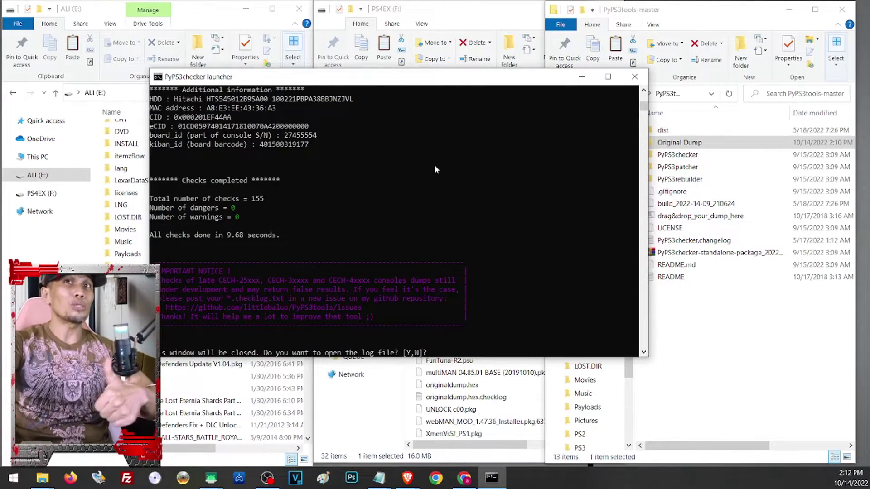
{"action": "key", "text": "n"}
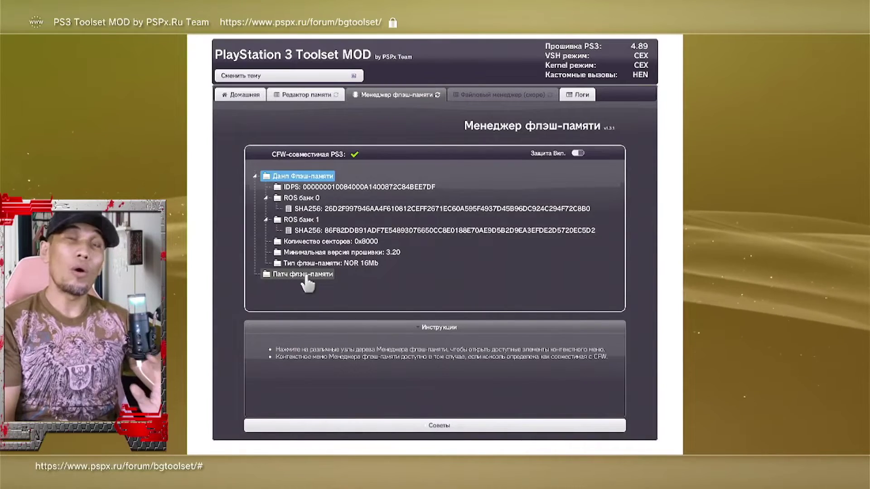
Download the nofsm_patch_489.bin flash patch over HTTPS and close the finished download report
{"action": "left_click", "coordinate": [267, 274]}
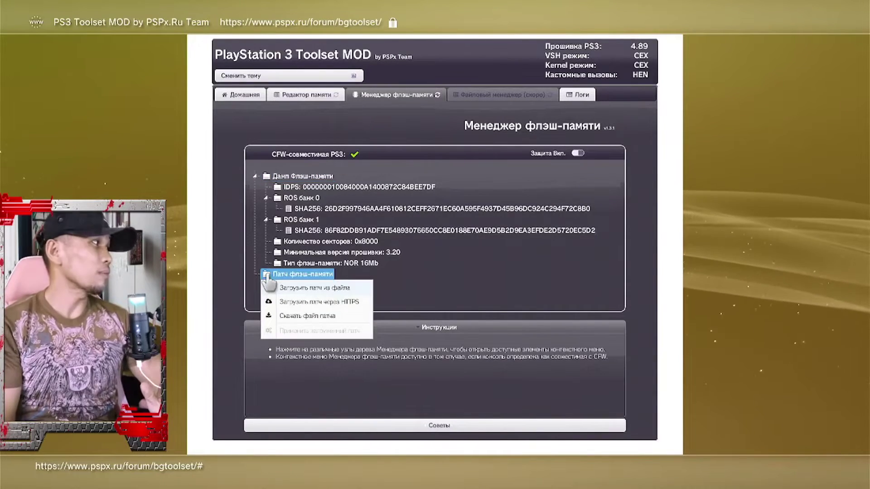
{"action": "left_click", "coordinate": [312, 316]}
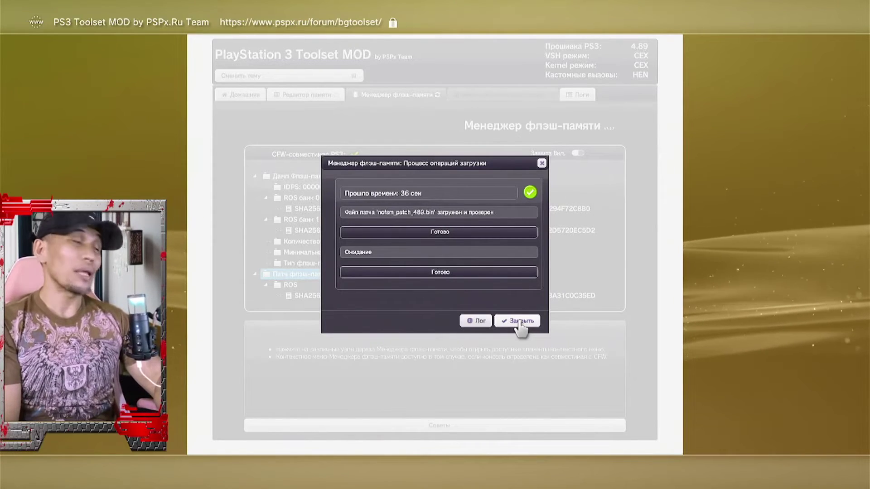
{"action": "left_click", "coordinate": [519, 322]}
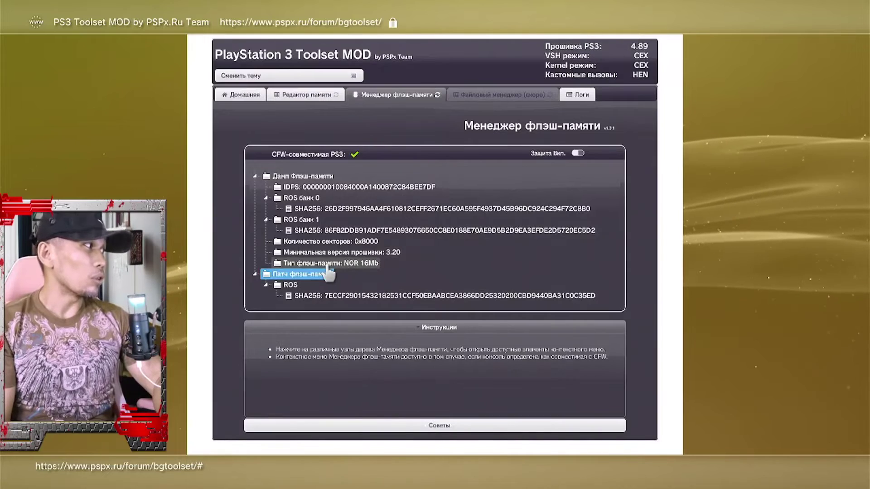
Apply the loaded nofsm_patch_489.bin patch to the console's NOR flash, confirming with Да
{"action": "left_click", "coordinate": [268, 275]}
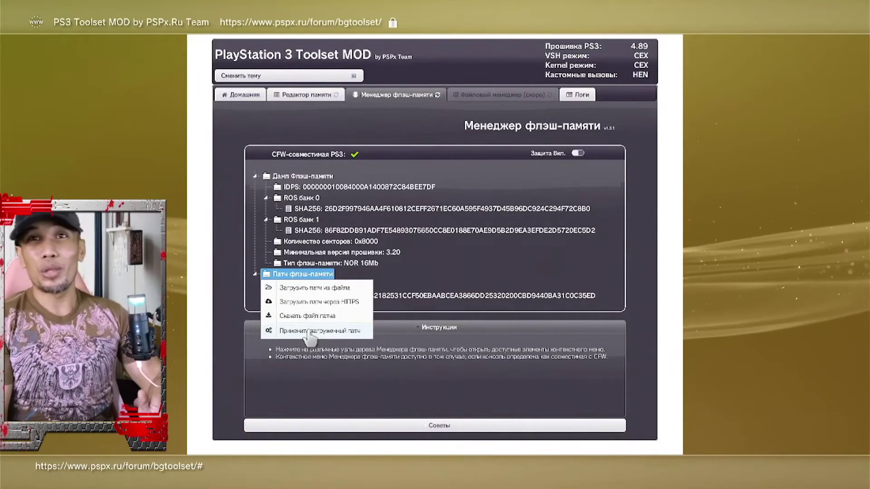
{"action": "left_click", "coordinate": [310, 332]}
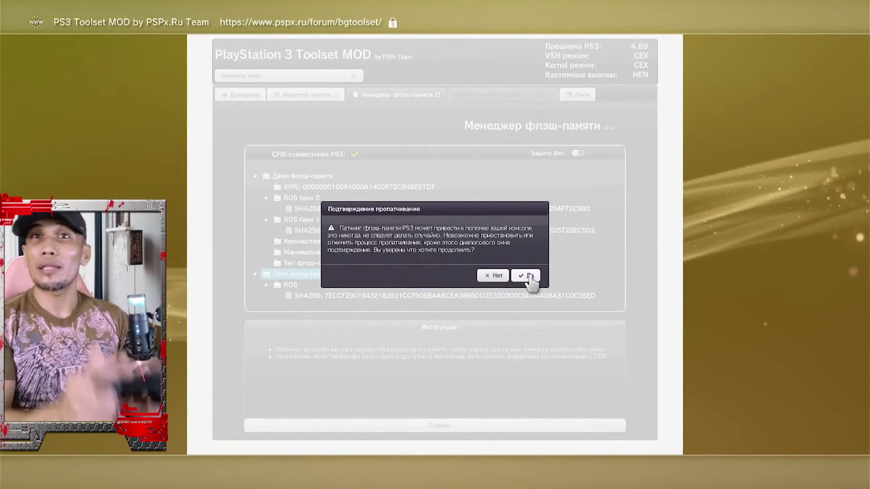
{"action": "left_click", "coordinate": [529, 277]}
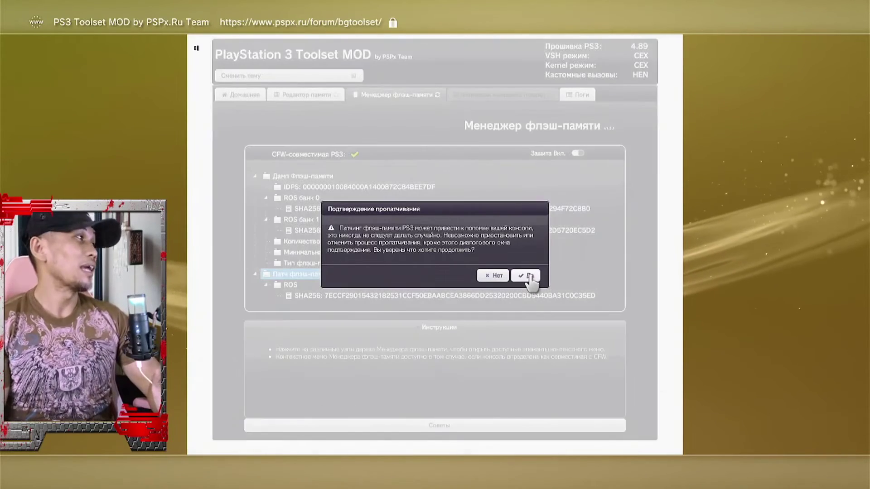